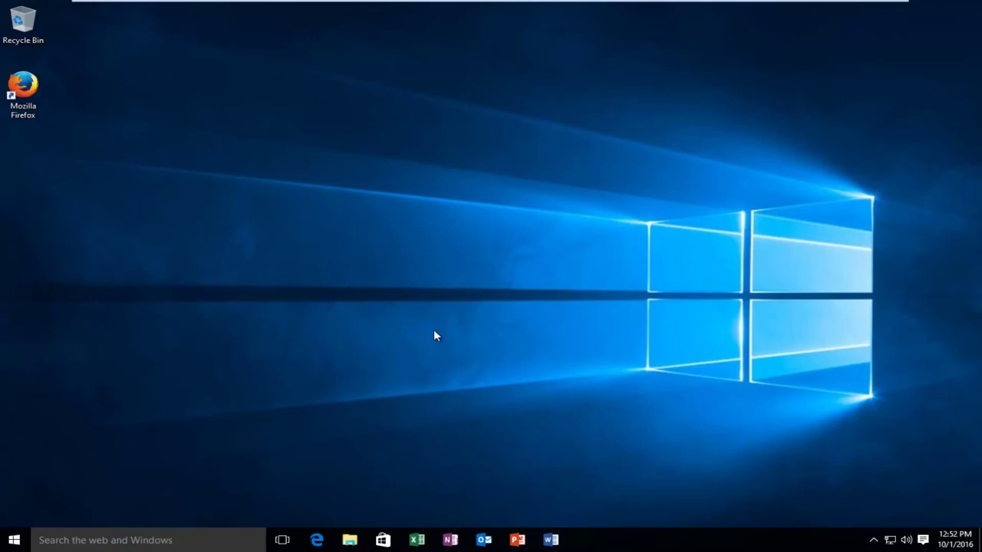
Step: Launch Task Manager from the taskbar, expand to More details, maximize, and scroll to Windows Explorer
right_click(623, 542)
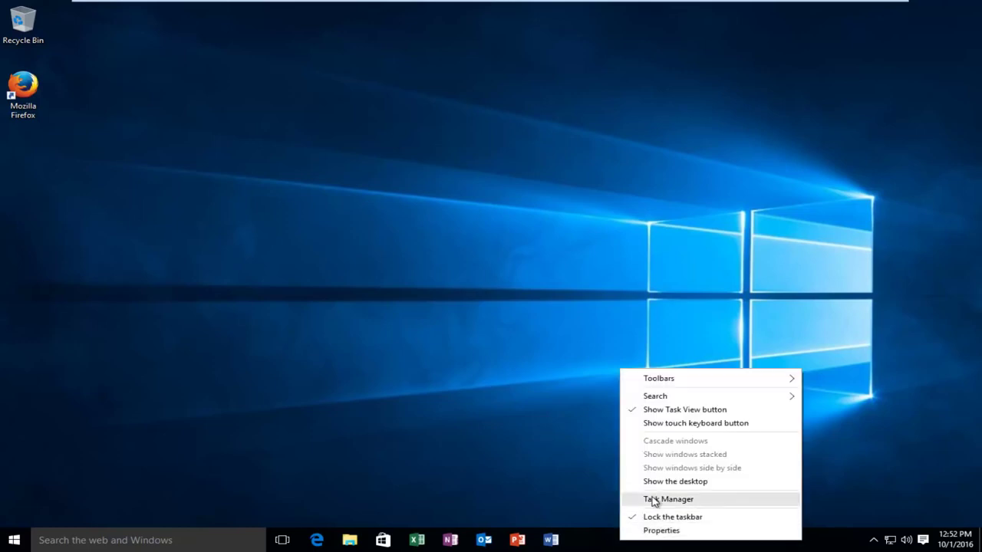
left_click(654, 502)
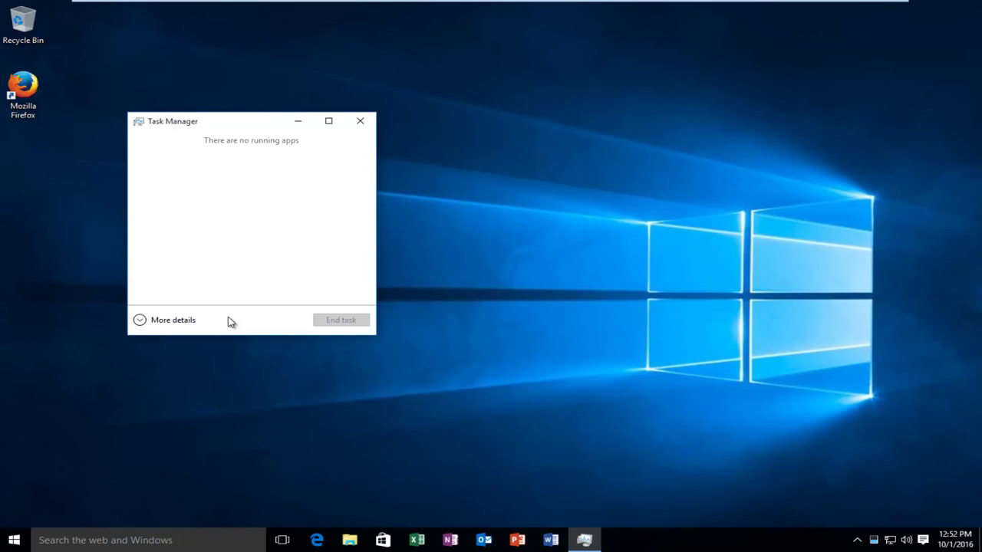
left_click(162, 327)
left_click(522, 127)
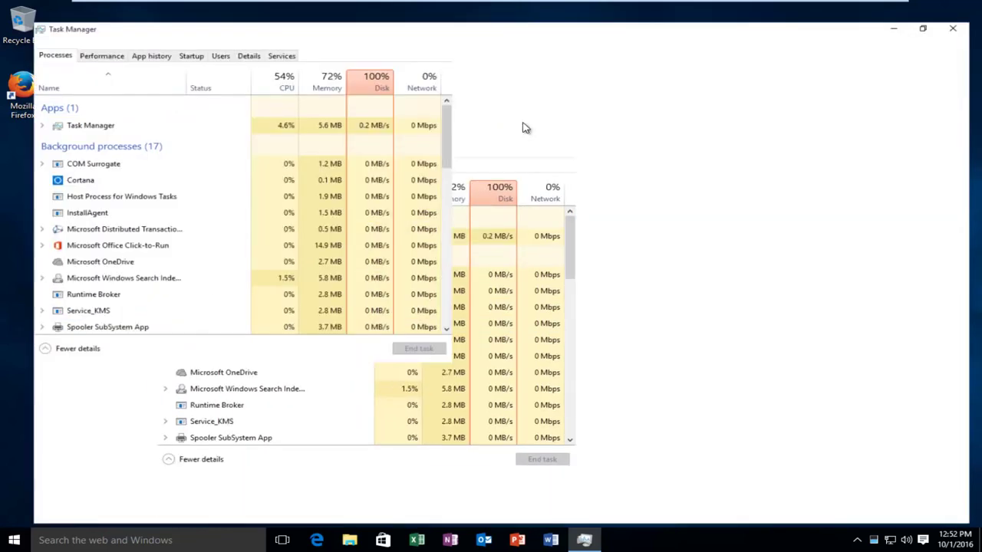
scroll(69, 296, "down", 5)
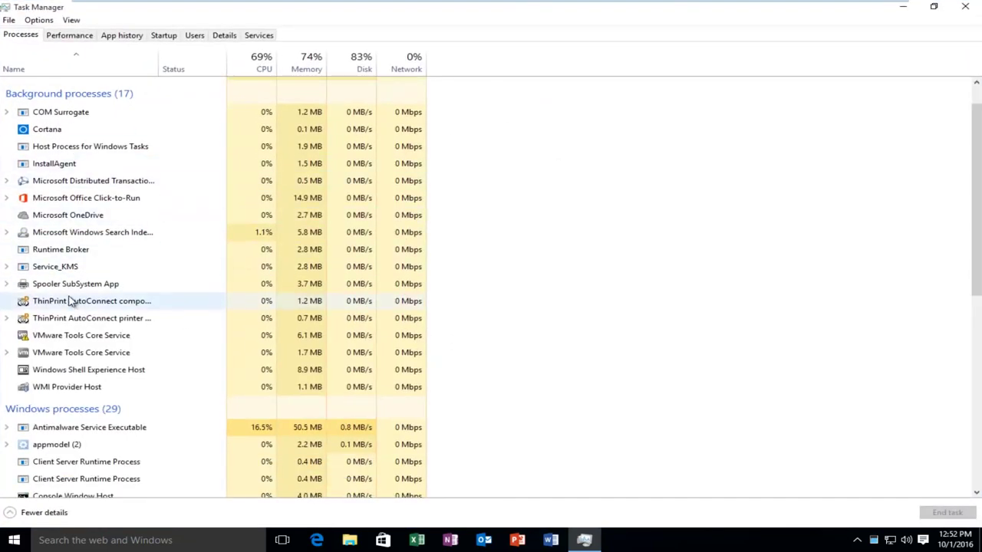
scroll(73, 284, "down", 8)
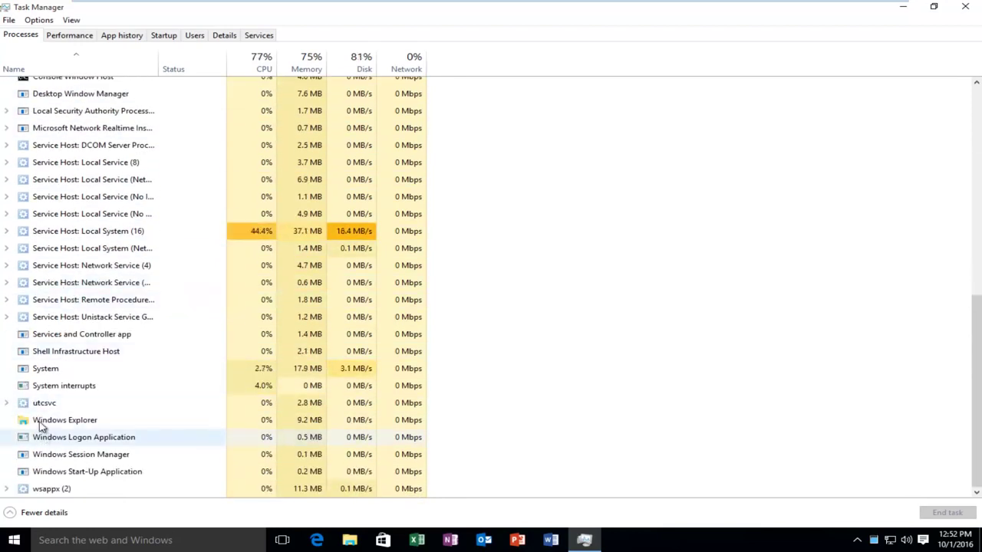
Step: Restart the Windows Explorer process, then restore the Task Manager window and move it up-left
left_click(40, 426)
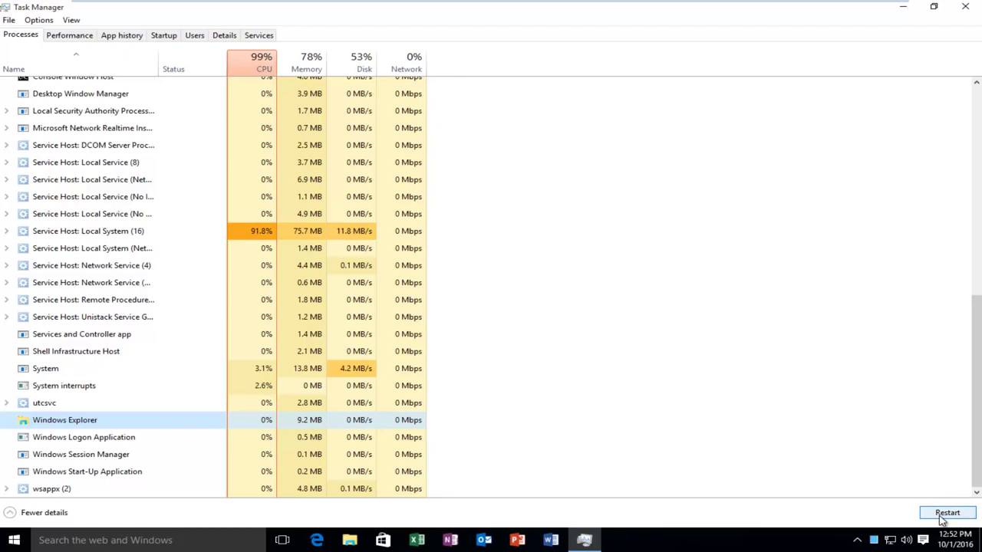
left_click(950, 516)
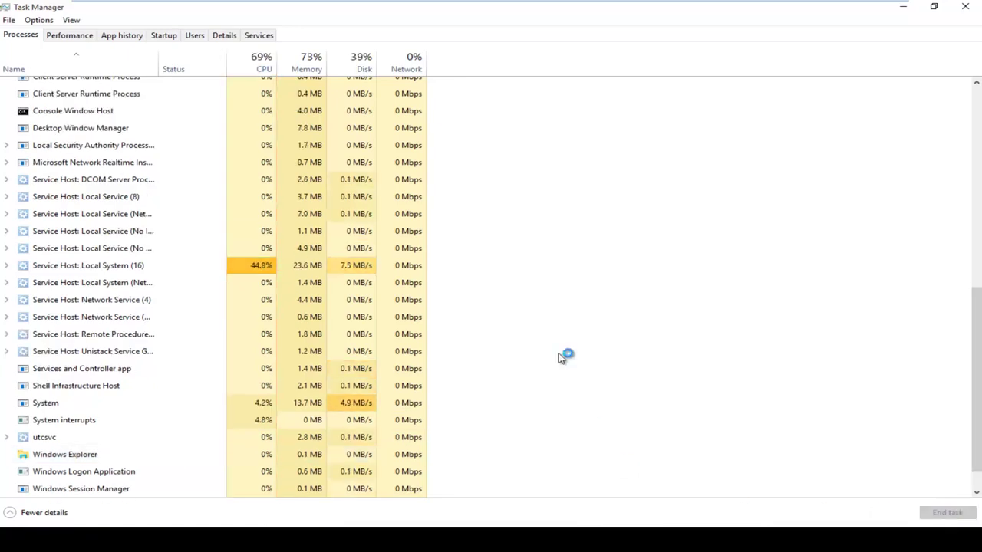
left_click_drag(498, 17, 602, 94)
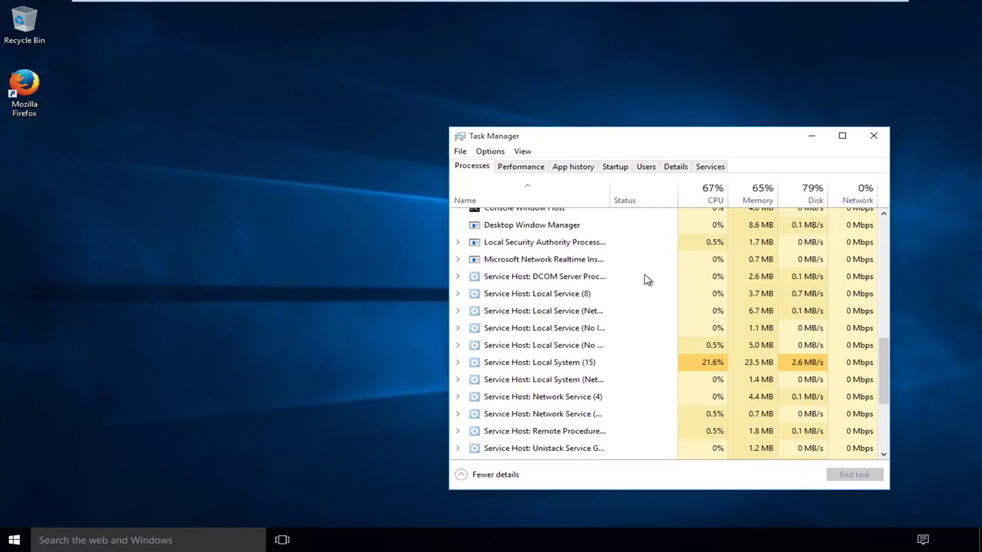
left_click_drag(630, 143, 330, 0)
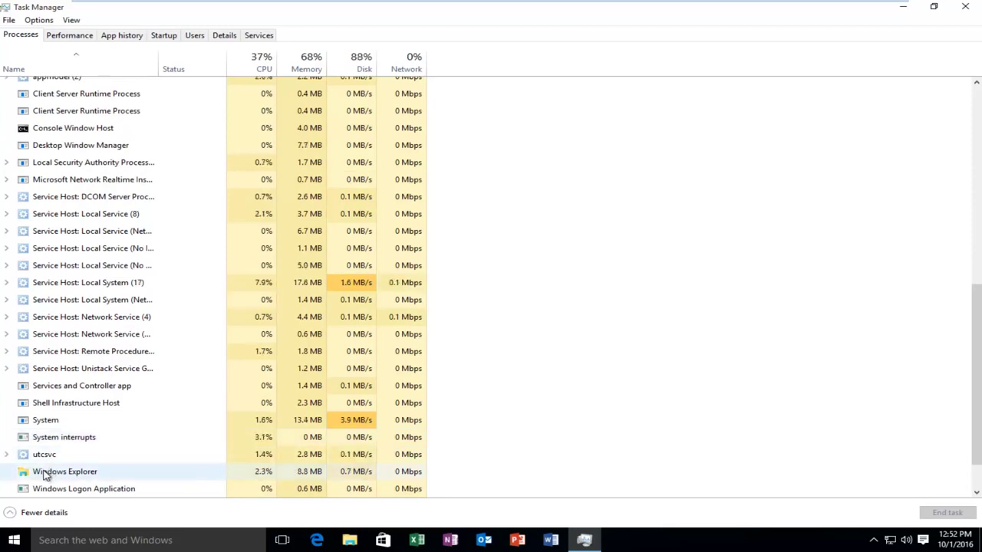
Step: Restart Windows Explorer from its context menu, then end it, and restore and reposition the window
right_click(44, 472)
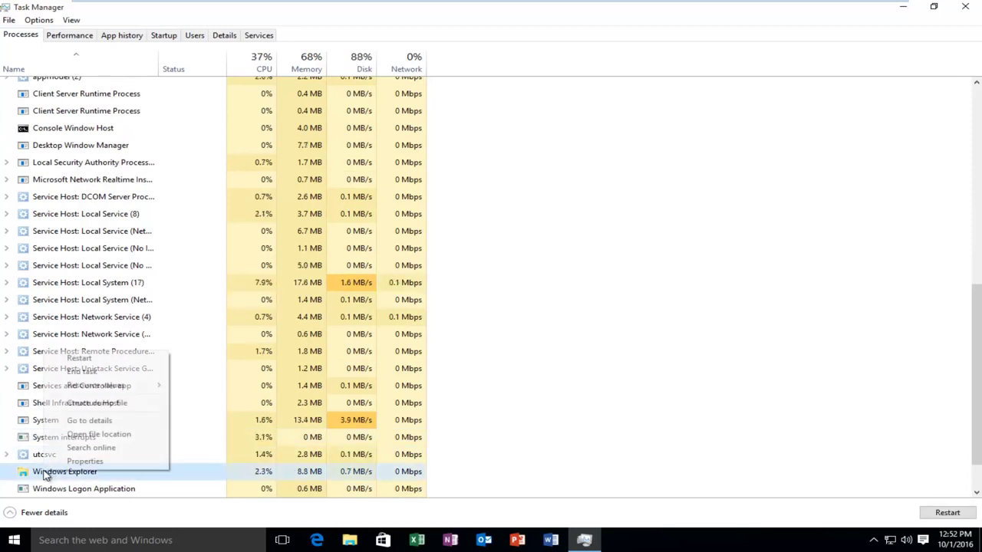
left_click(71, 358)
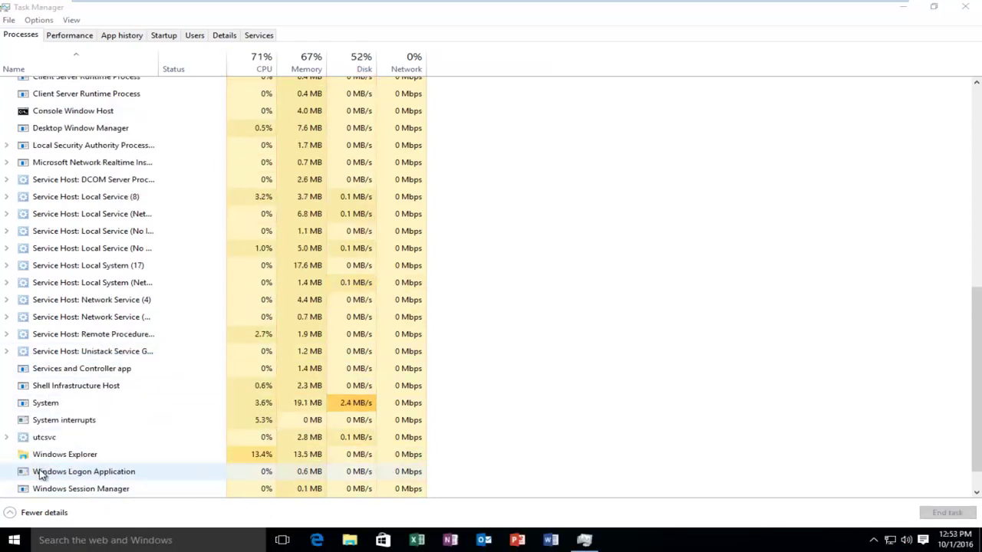
right_click(44, 453)
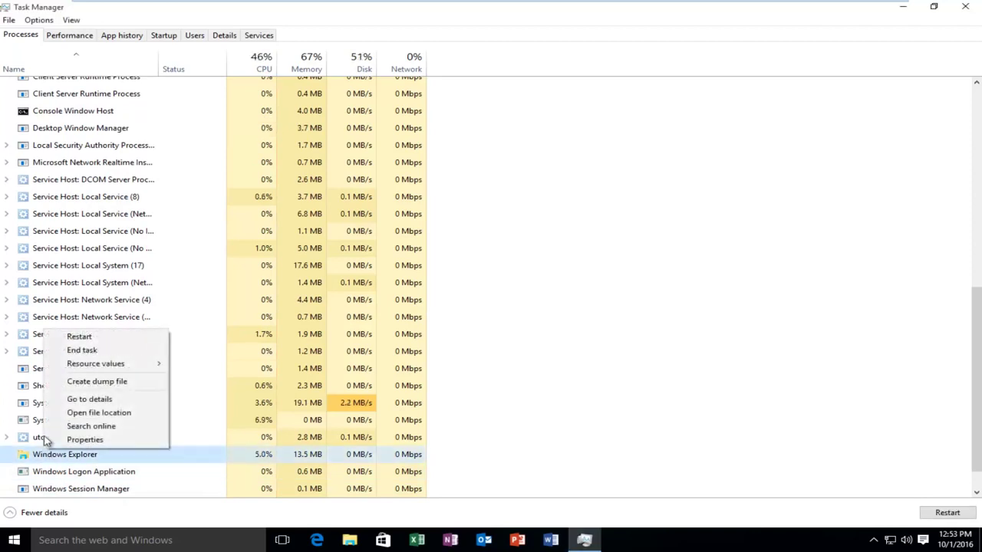
left_click(80, 350)
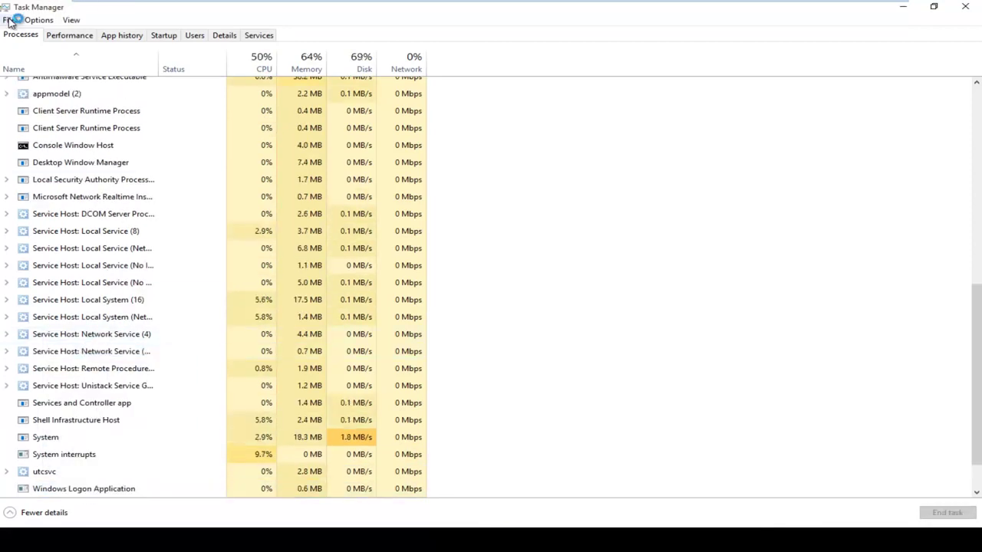
double_click(154, 7)
left_click_drag(334, 96, 414, 90)
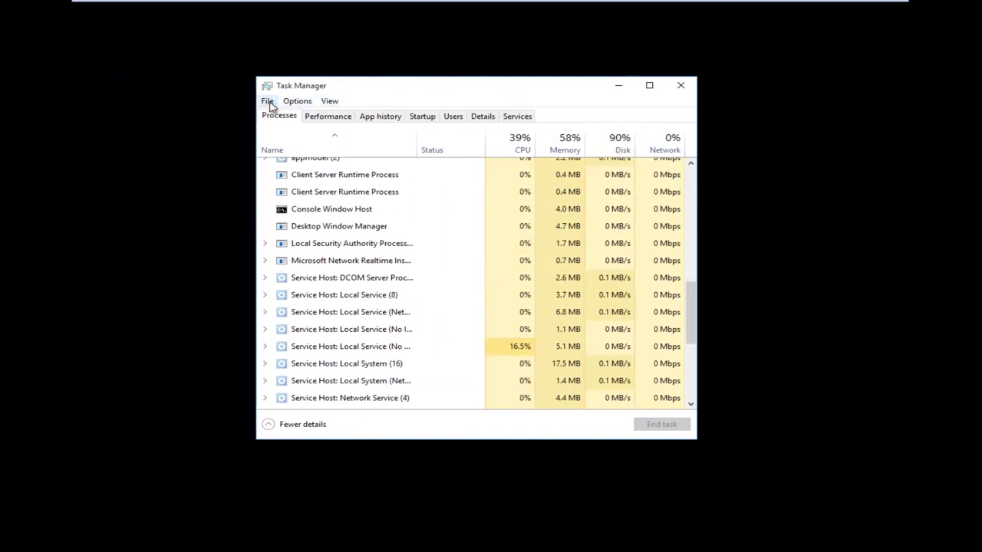
Step: Run 'explorer' as a new task from the File menu to restore the desktop
left_click(268, 103)
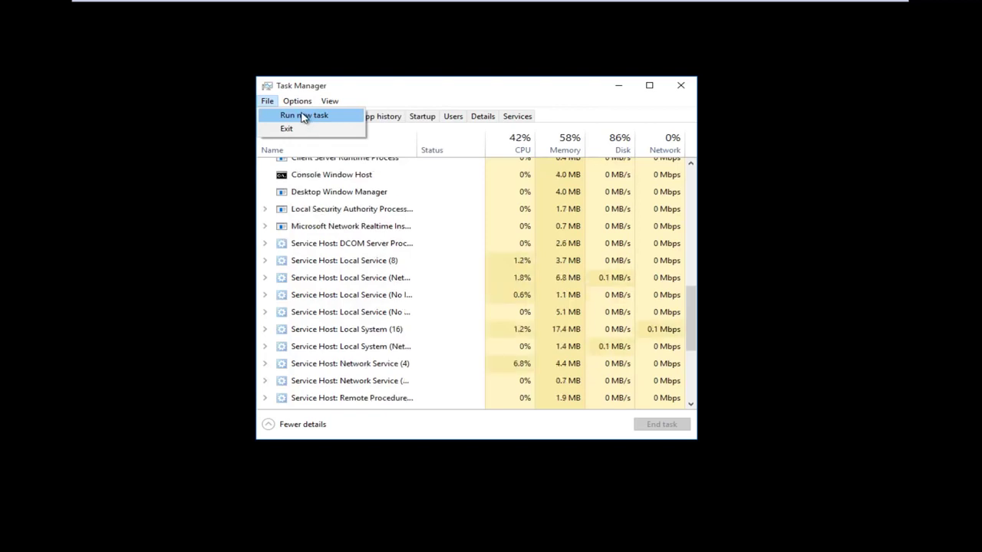
left_click(303, 117)
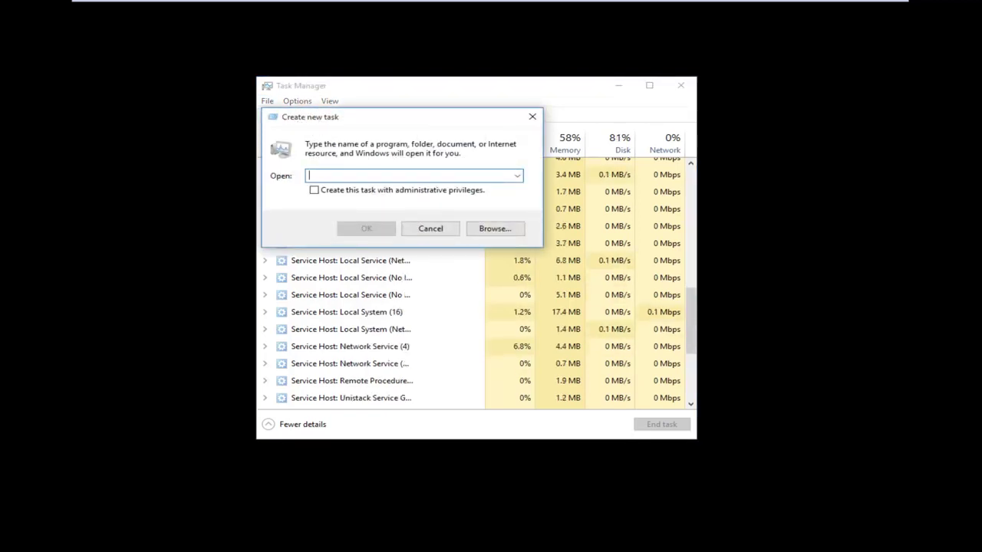
type("exp")
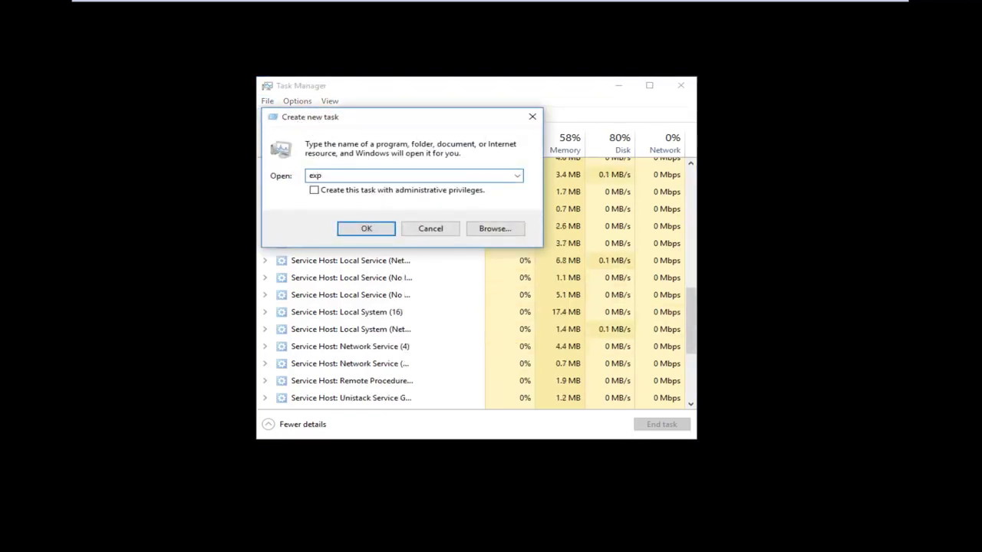
type("lorer")
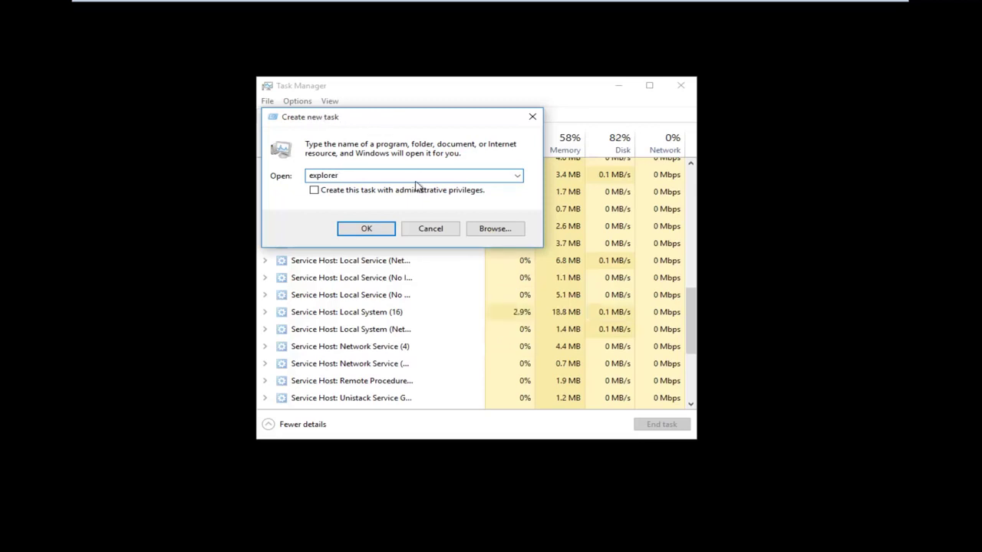
left_click(366, 229)
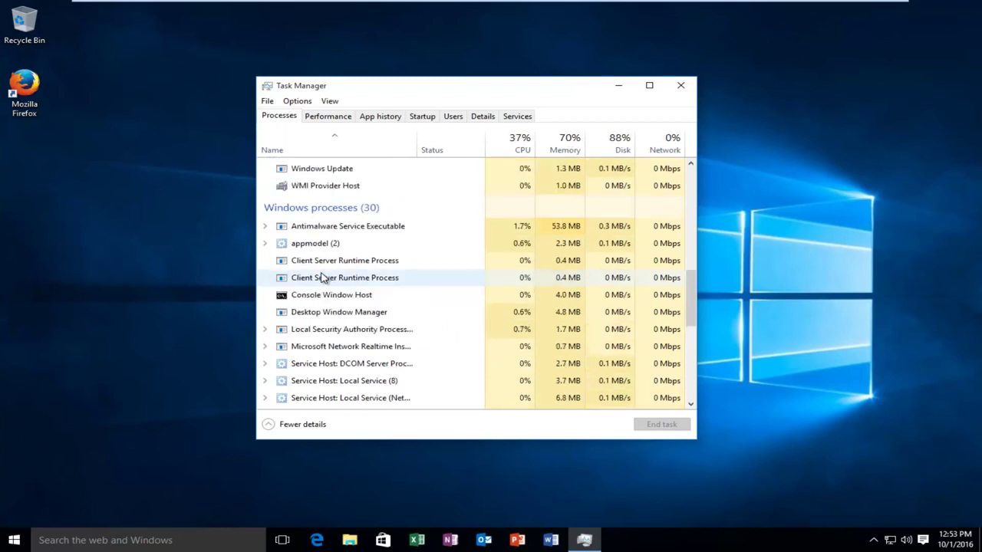
Step: Close Task Manager and reopen it from the taskbar's context menu
left_click(680, 86)
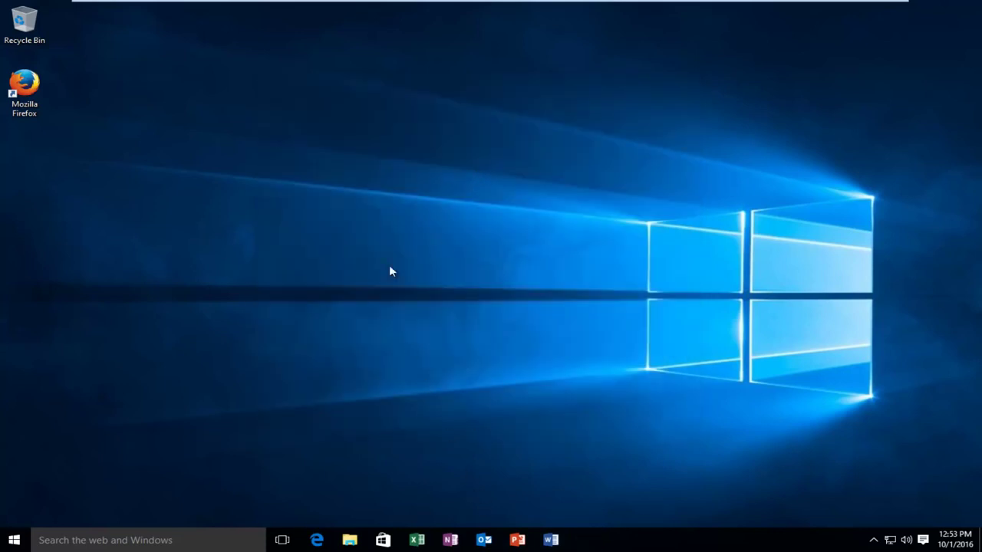
right_click(611, 540)
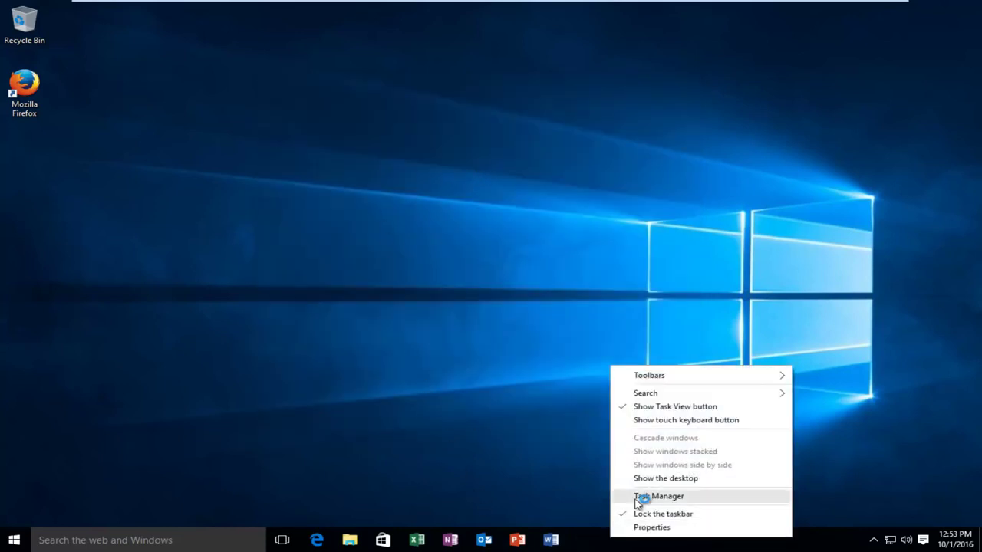
left_click(636, 496)
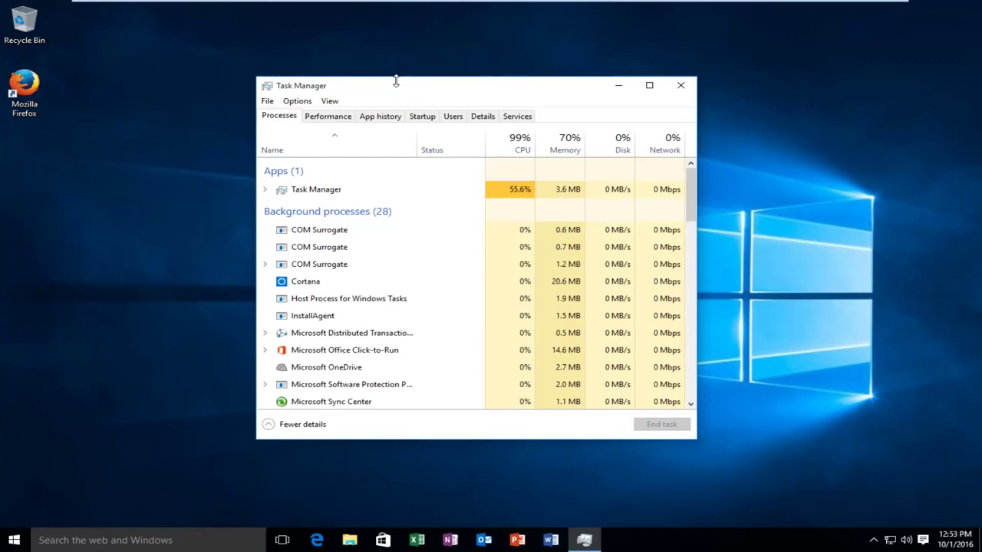
Step: Scroll to Windows Explorer and end the process from its right-click menu
scroll(370, 240, "down", 10)
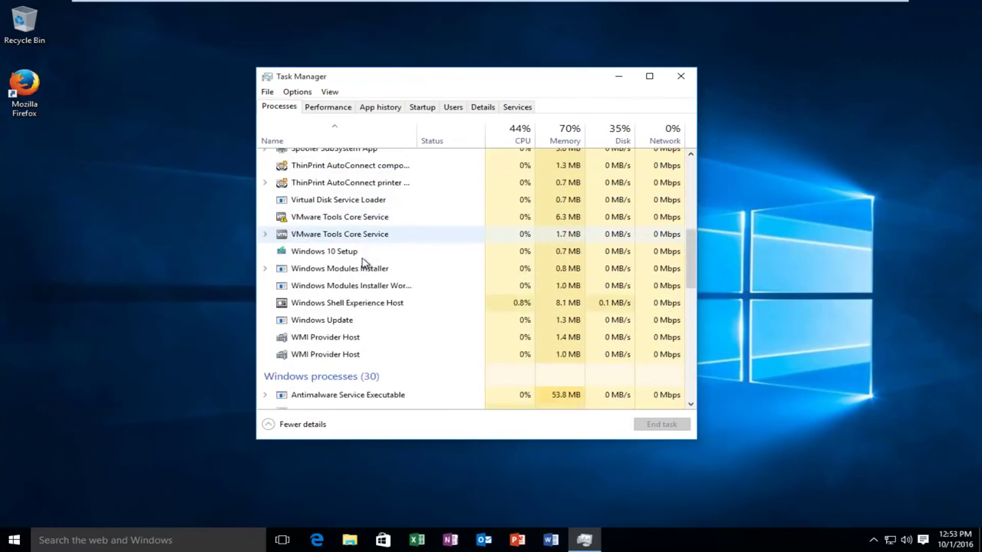
scroll(353, 299, "down", 9)
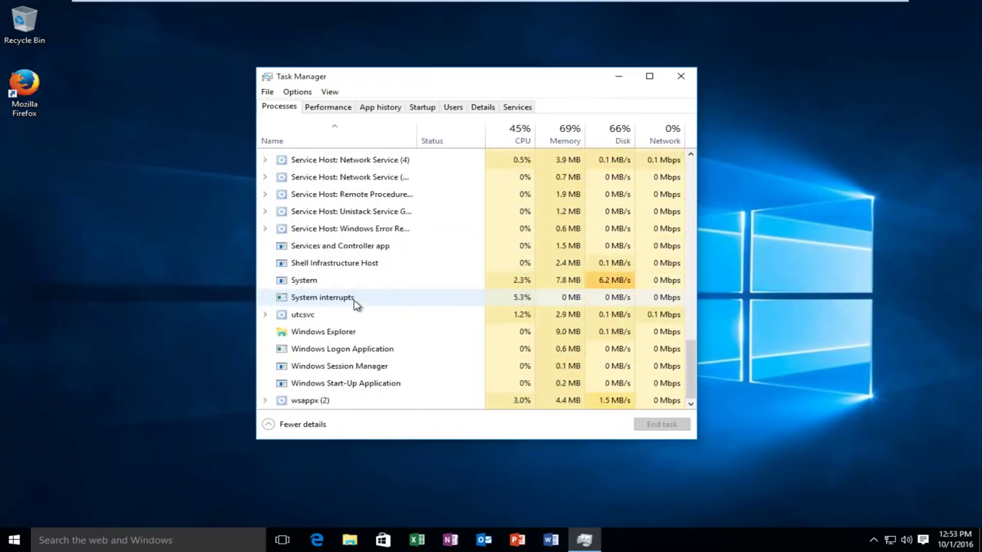
scroll(315, 343, "down", 1)
left_click(316, 335)
right_click(316, 335)
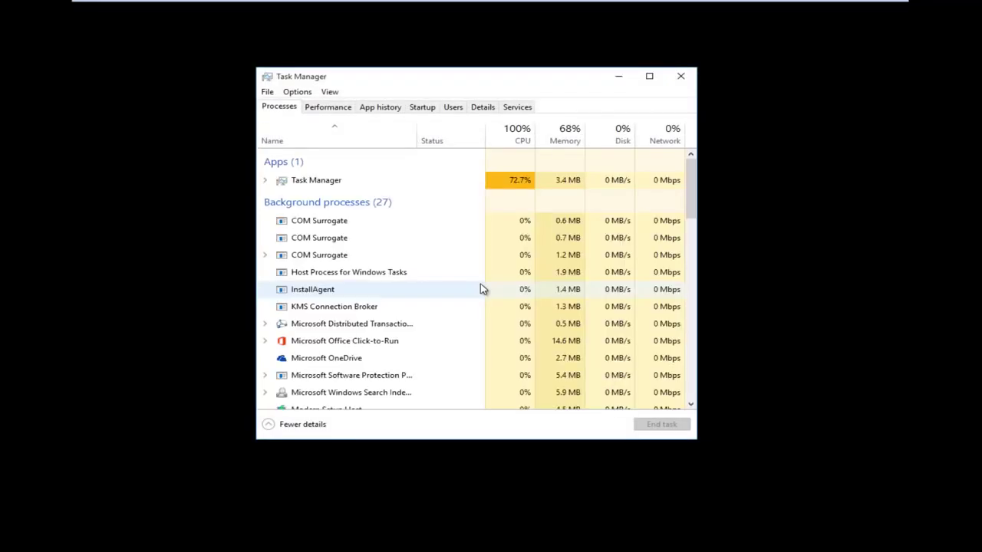
Step: Run a new task with the prefilled 'explorer' entry to bring back the wallpaper and taskbar
left_click(267, 92)
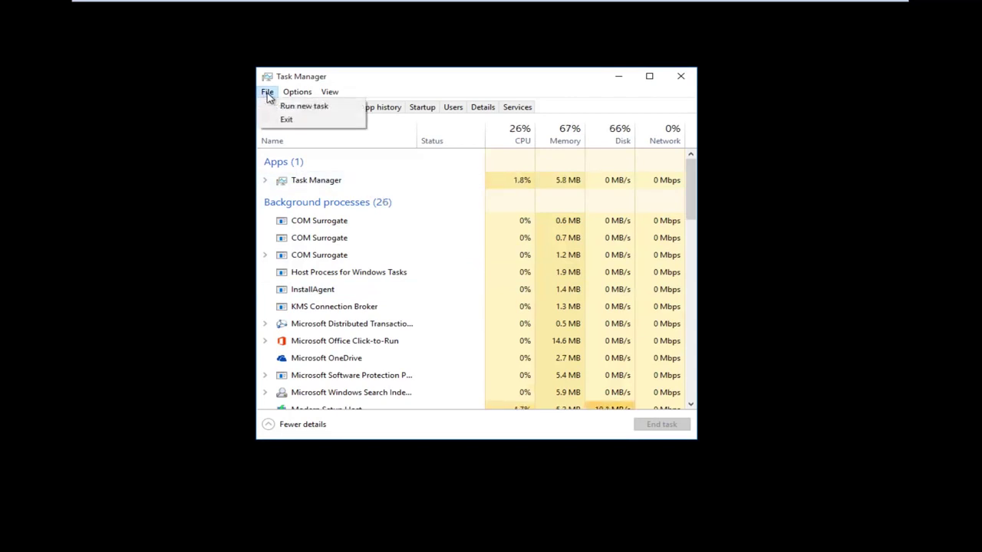
left_click(285, 107)
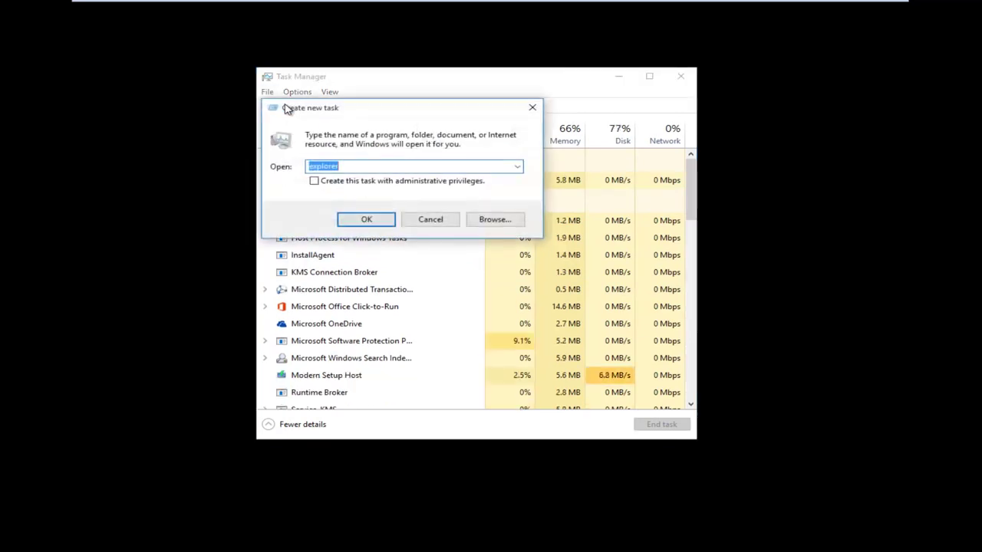
left_click(344, 163)
left_click(359, 221)
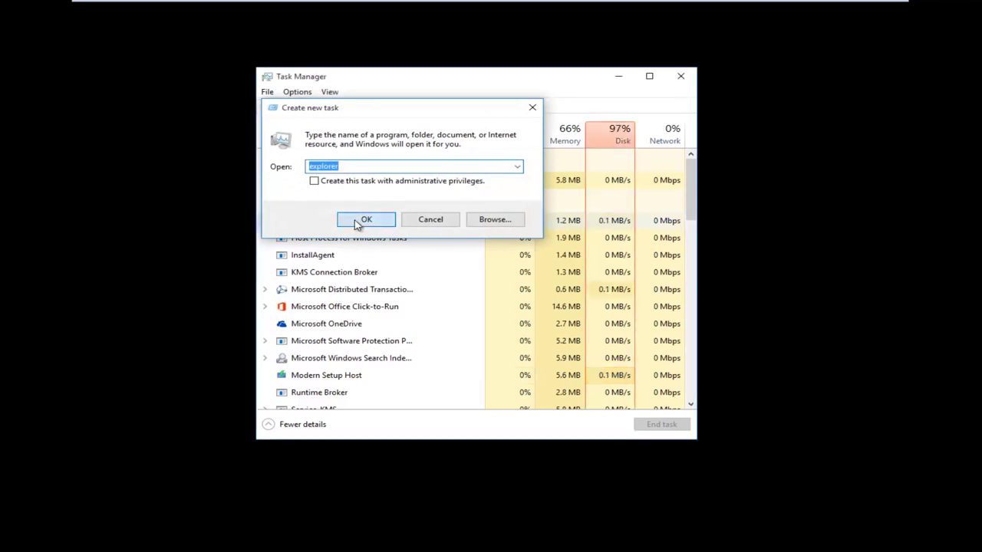